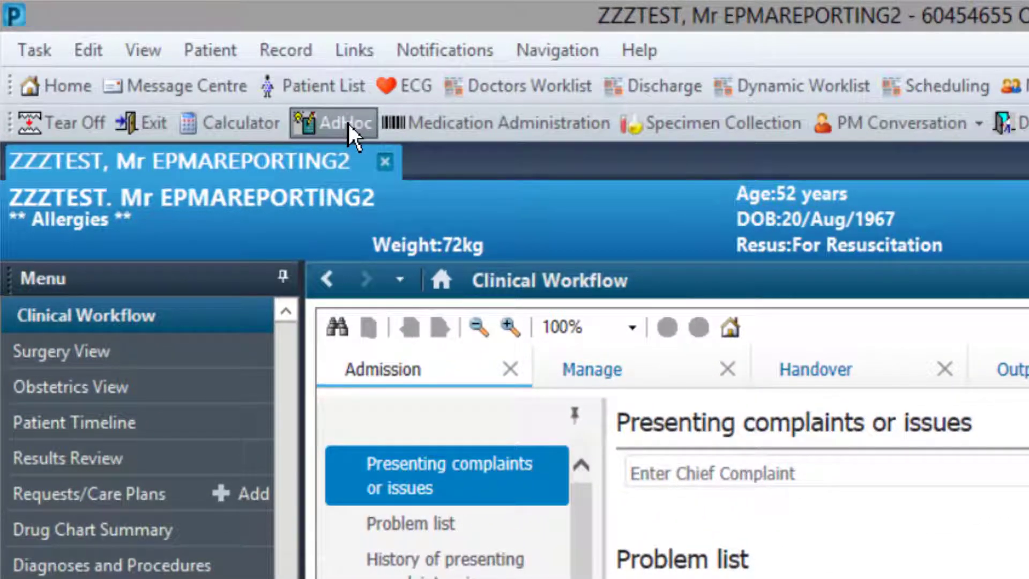
# Start recording the VTE Risk Assessment form from the list of recordable forms
pyautogui.click(349, 123)
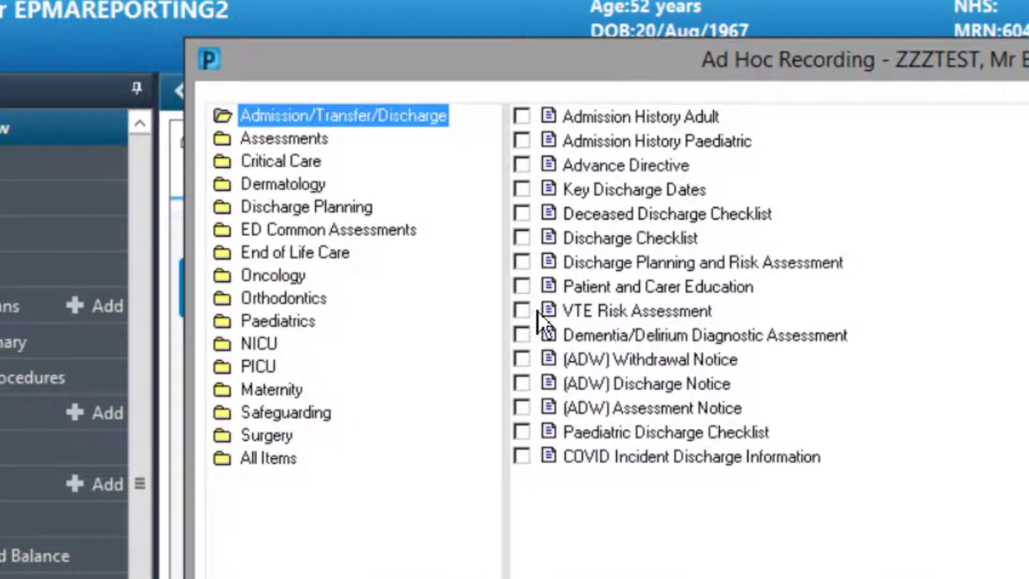
pyautogui.click(520, 310)
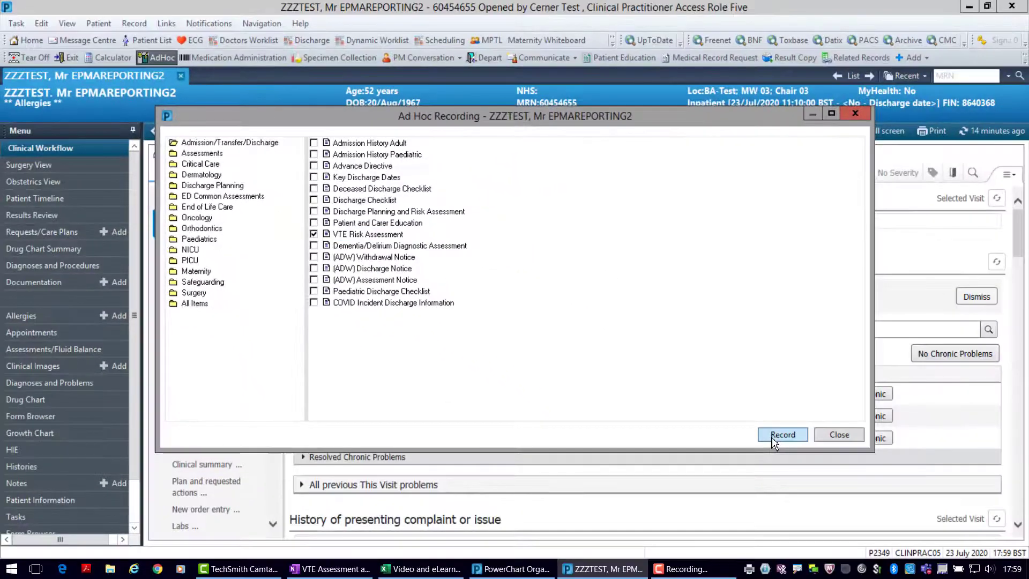
pyautogui.click(774, 436)
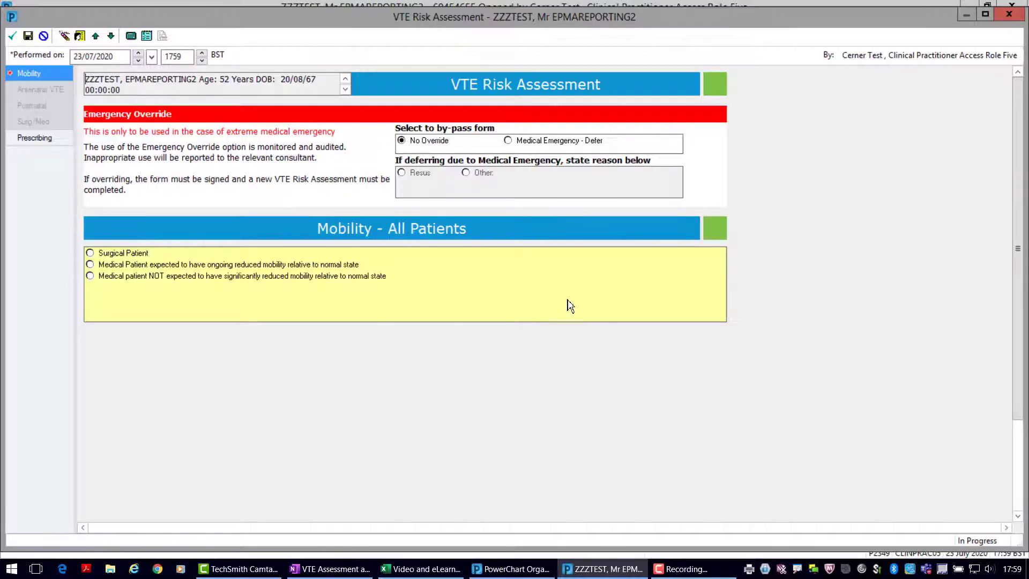
# Cancel that recording, close the patient's chart, and complete the overdue VTE assessment from the alert
pyautogui.click(1009, 15)
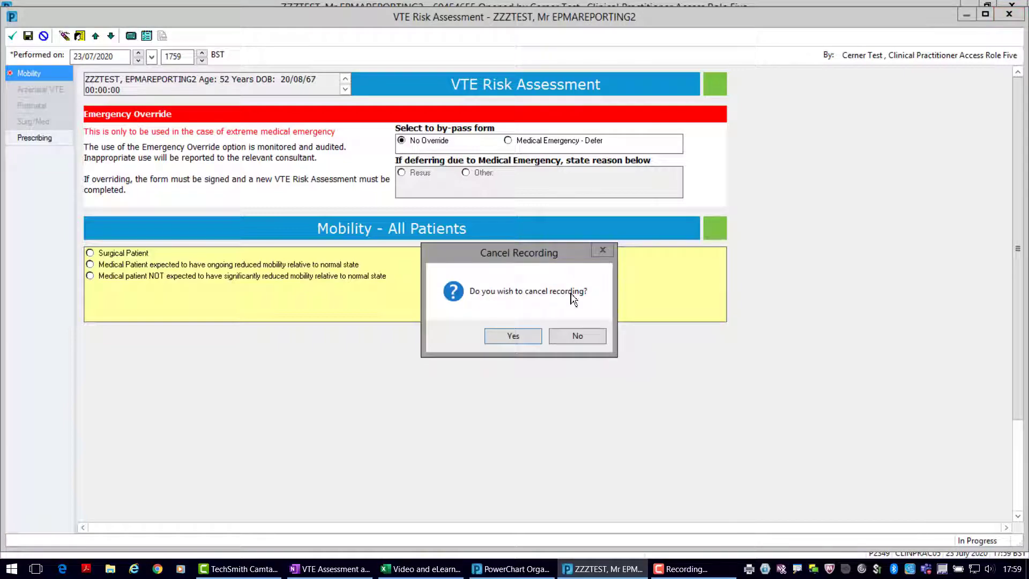
pyautogui.click(519, 336)
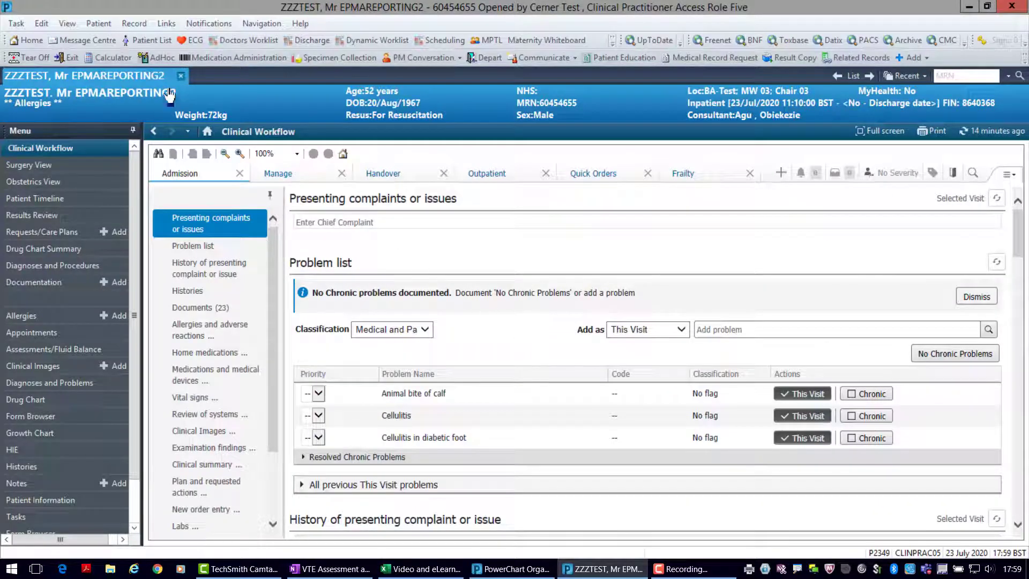
pyautogui.click(181, 75)
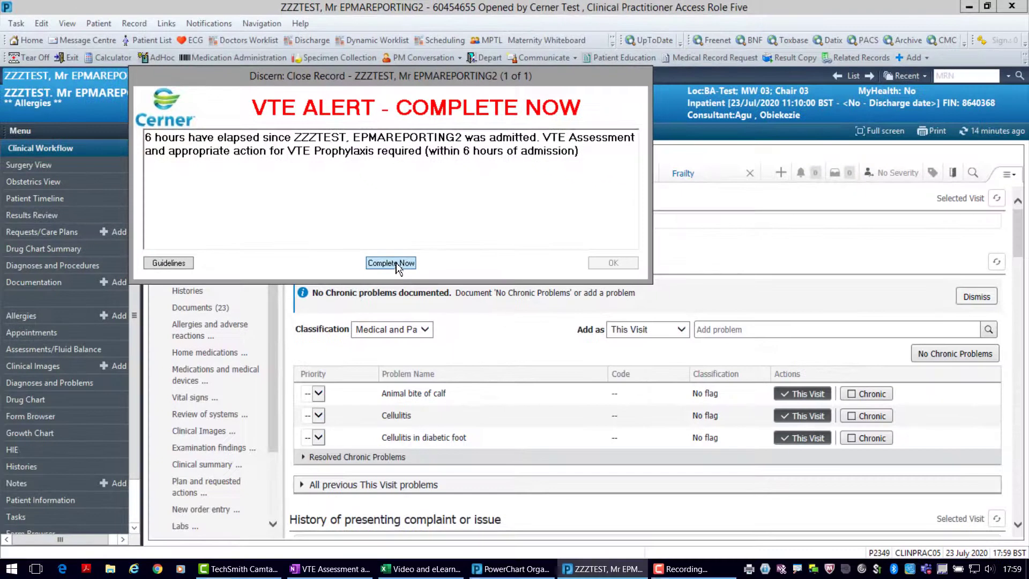
pyautogui.click(398, 269)
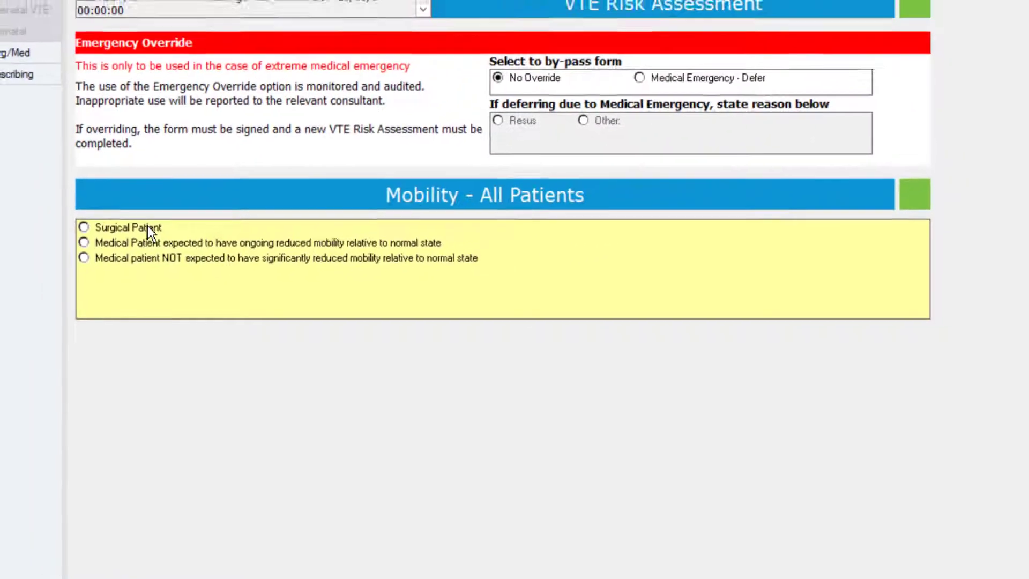
# Record a surgical patient with significant comorbidities and reduced mobility, and no patient- or admission-related bleeding risks
pyautogui.click(168, 185)
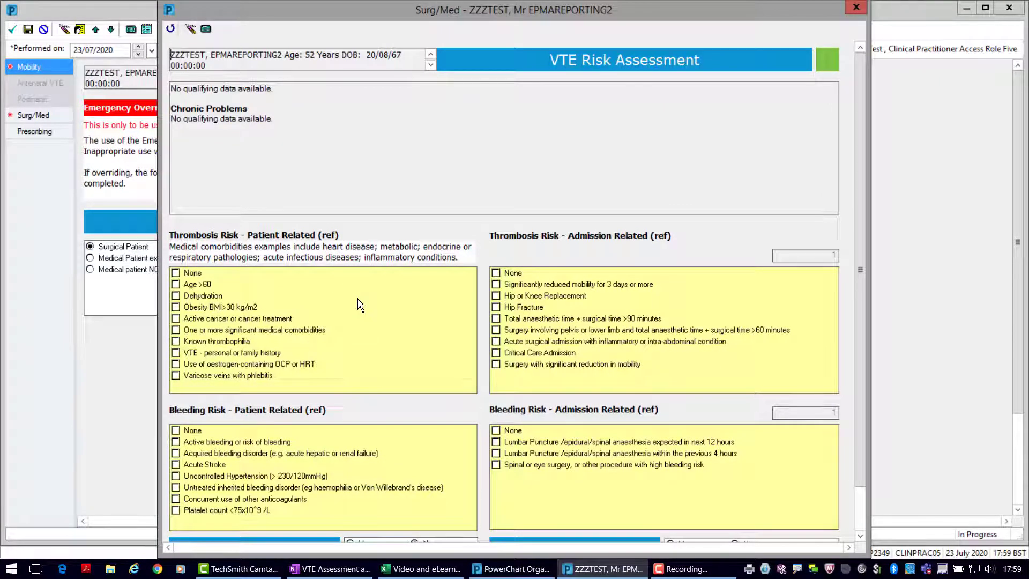
pyautogui.click(195, 329)
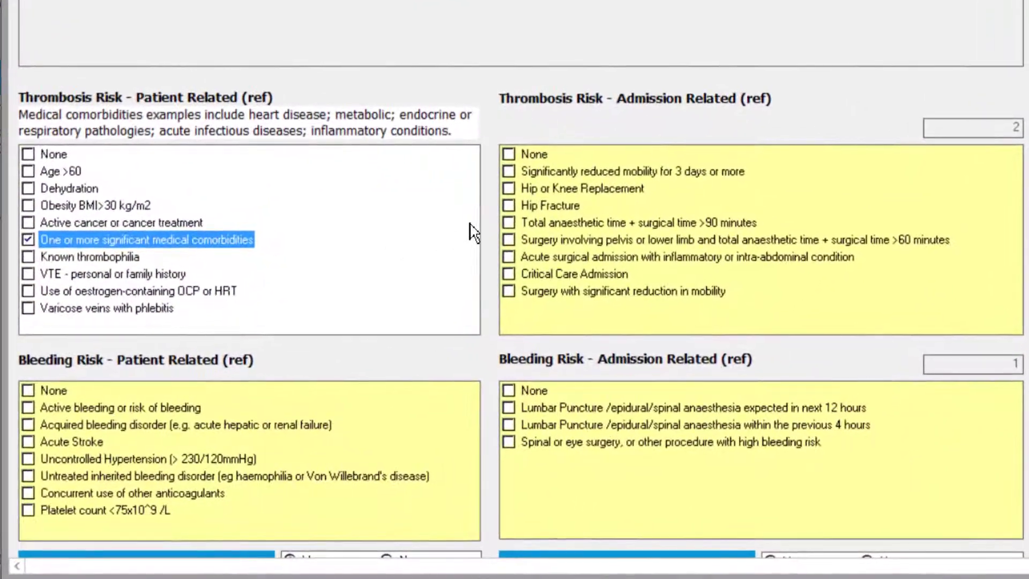
pyautogui.click(509, 171)
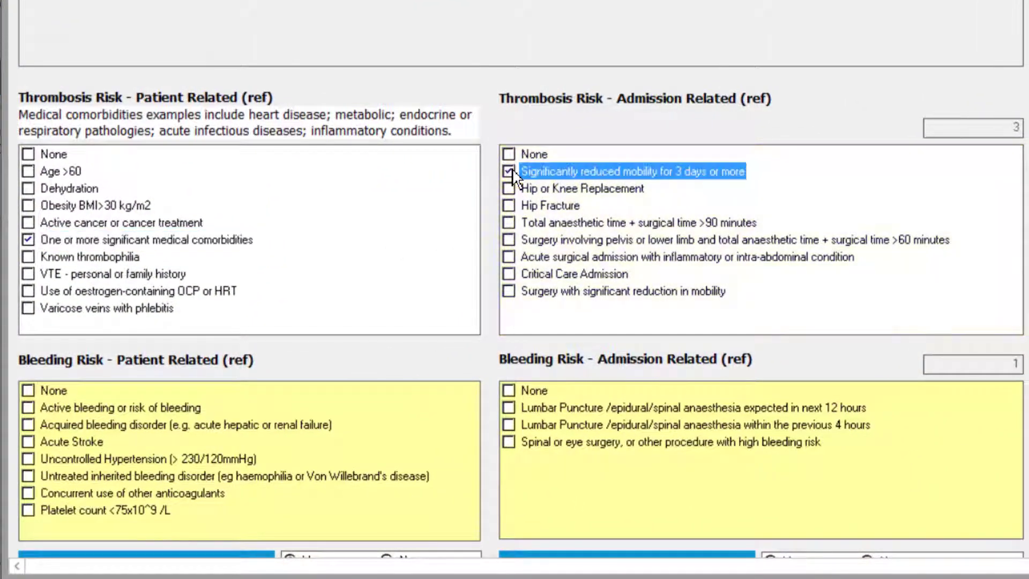
pyautogui.scroll(-2, 514, 295)
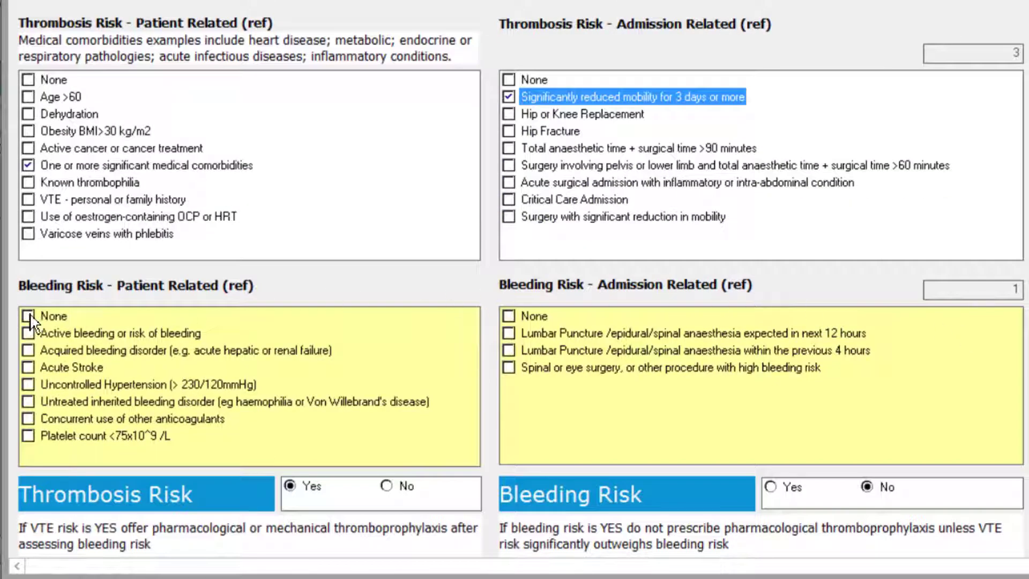
pyautogui.click(29, 316)
pyautogui.click(509, 316)
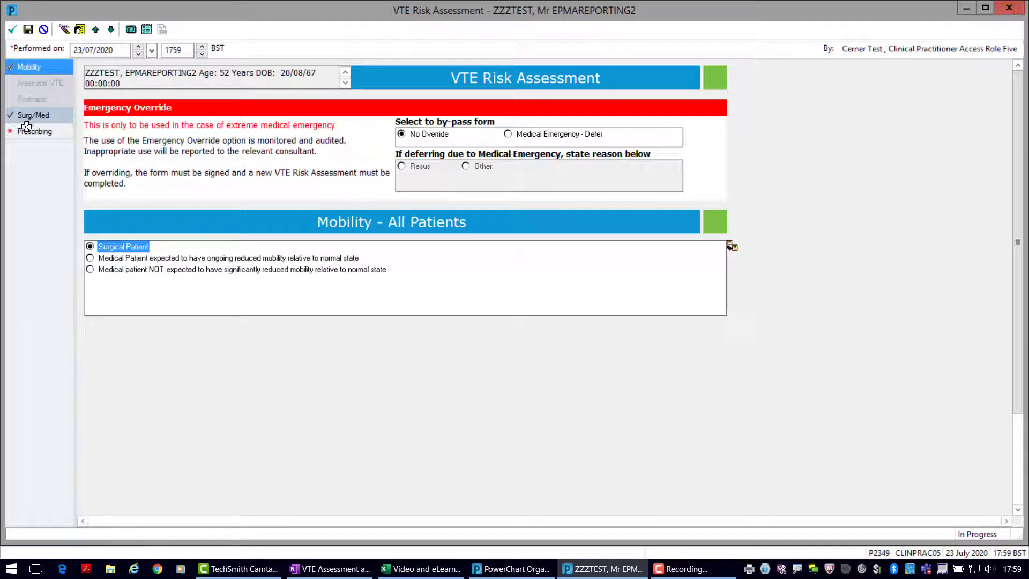
# Order the VTE Prophylaxis careset with stockings and enoxaparin 40 mg daily, first dose not given now
pyautogui.click(30, 131)
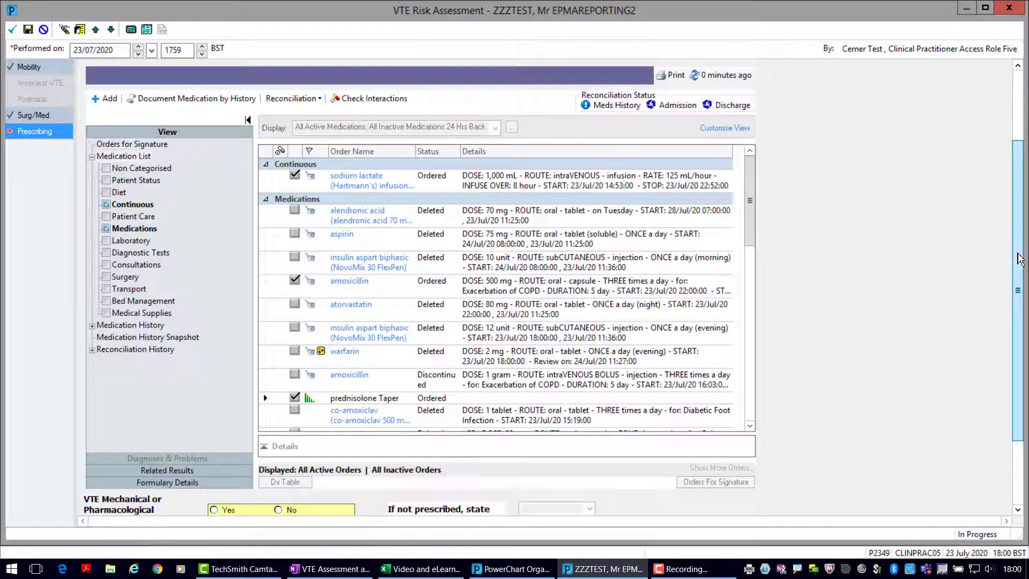
pyautogui.click(99, 98)
pyautogui.write('vte')
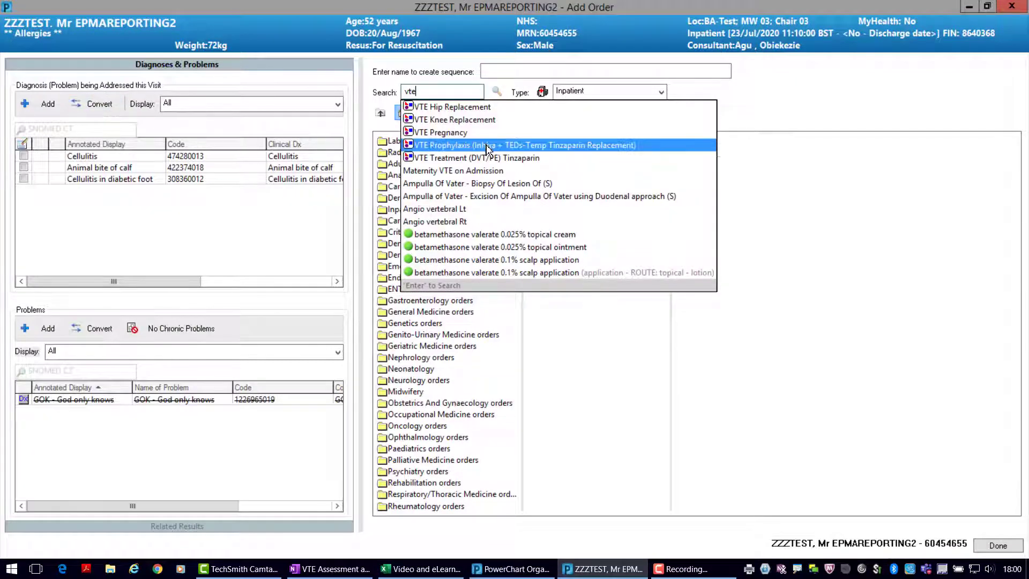
pyautogui.click(488, 149)
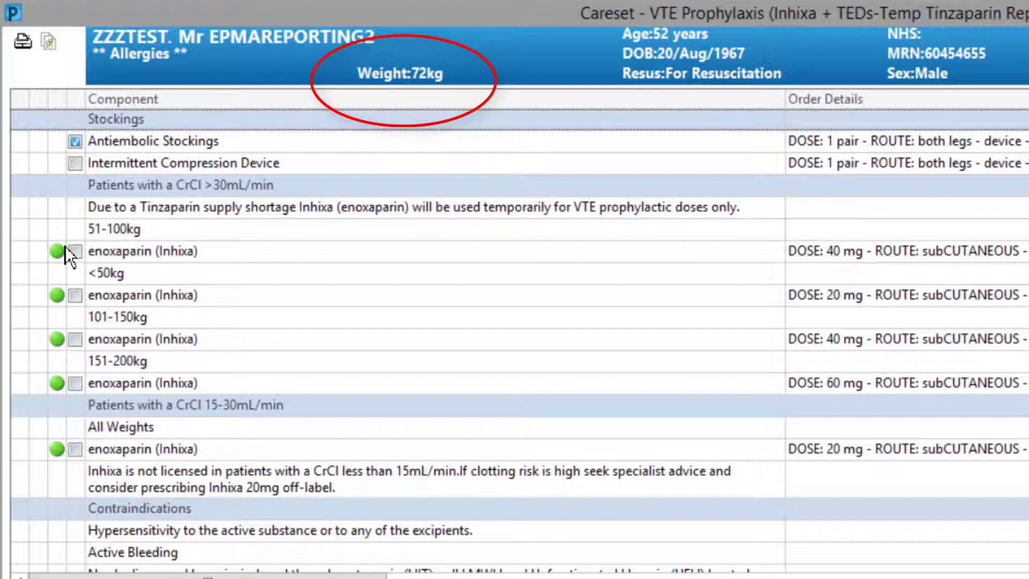
pyautogui.click(74, 251)
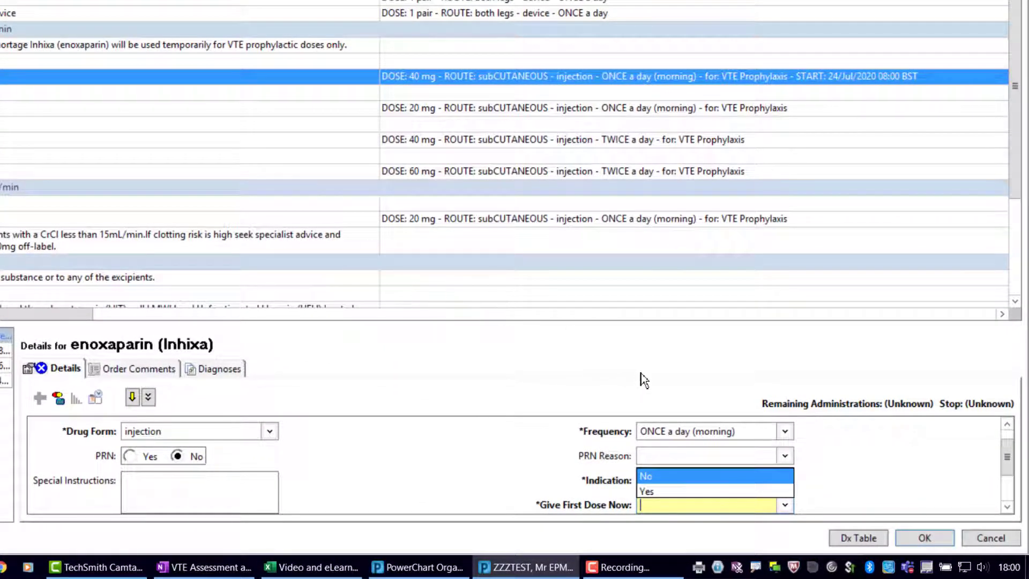
pyautogui.click(676, 477)
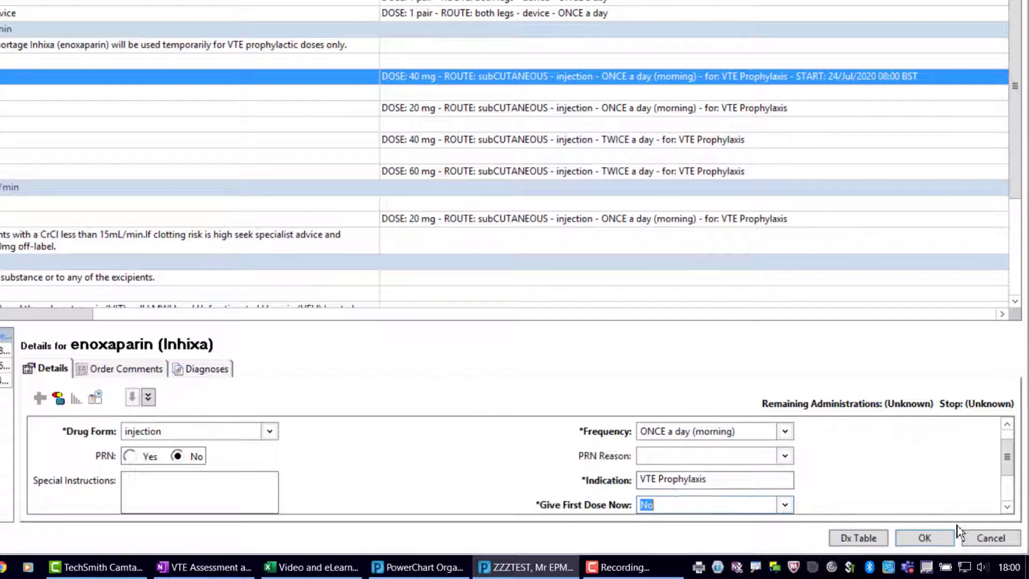
pyautogui.click(939, 536)
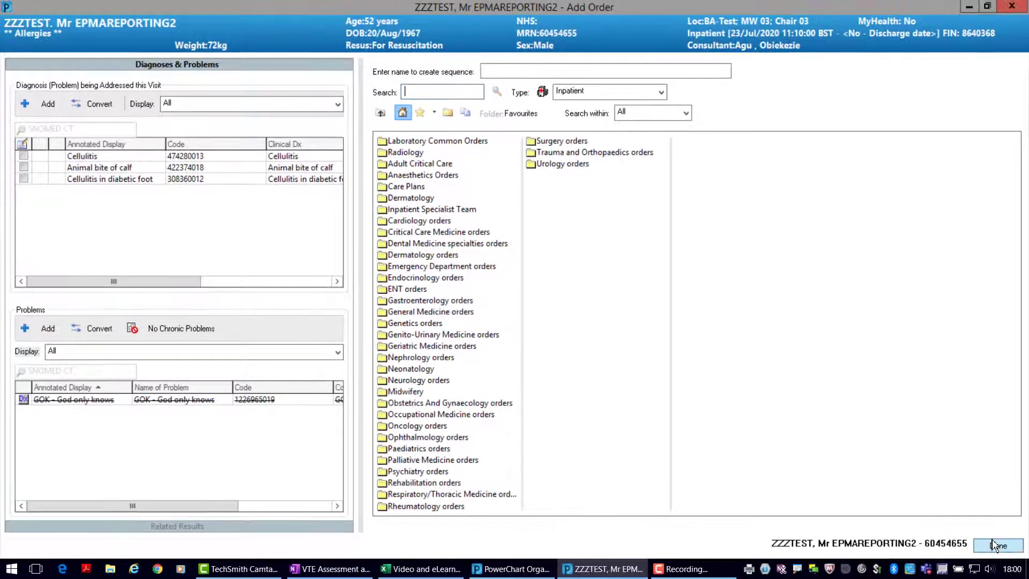
# Sign the stockings and enoxaparin orders, with the stockings' first dose set to not now
pyautogui.click(991, 543)
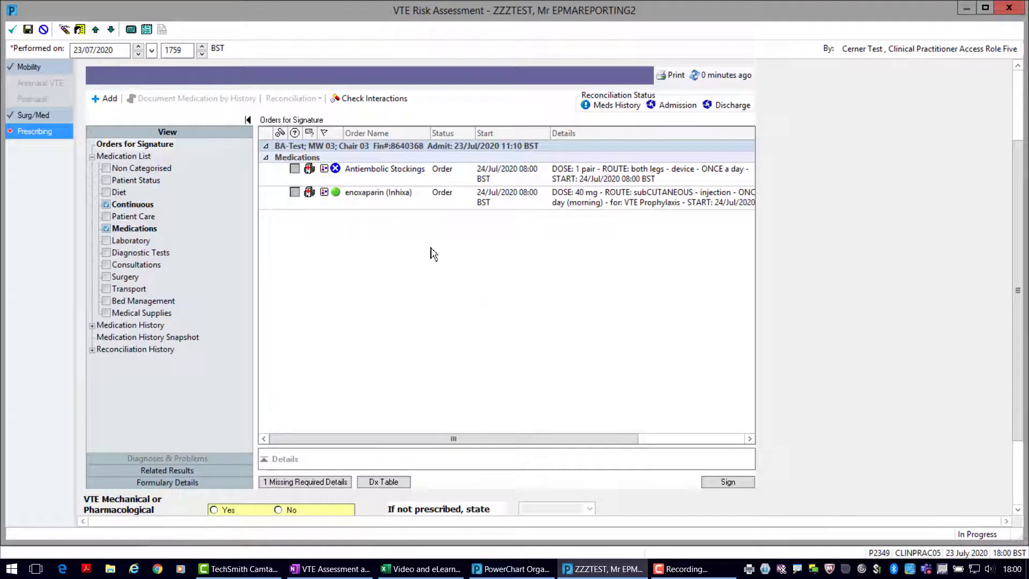
pyautogui.click(415, 182)
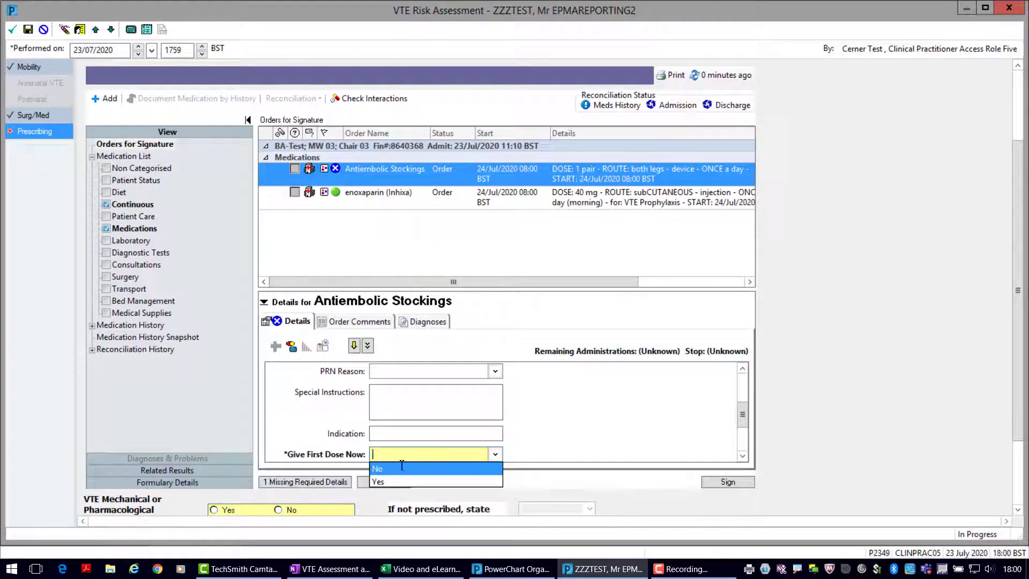
pyautogui.click(401, 470)
pyautogui.click(718, 482)
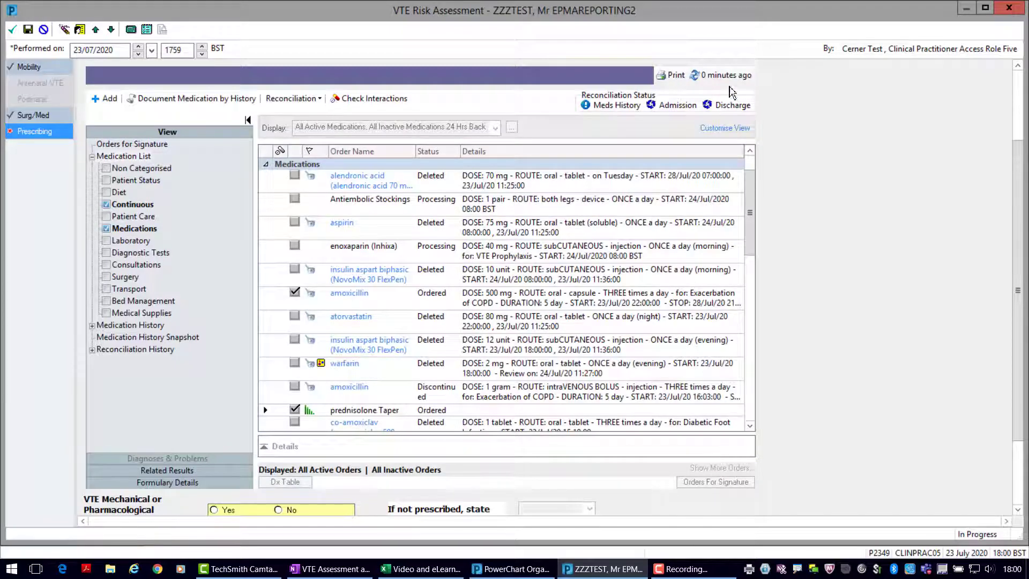
# Refresh medications, mark VTE thromboprophylaxis prescribed as Yes, and sign the risk assessment
pyautogui.click(720, 76)
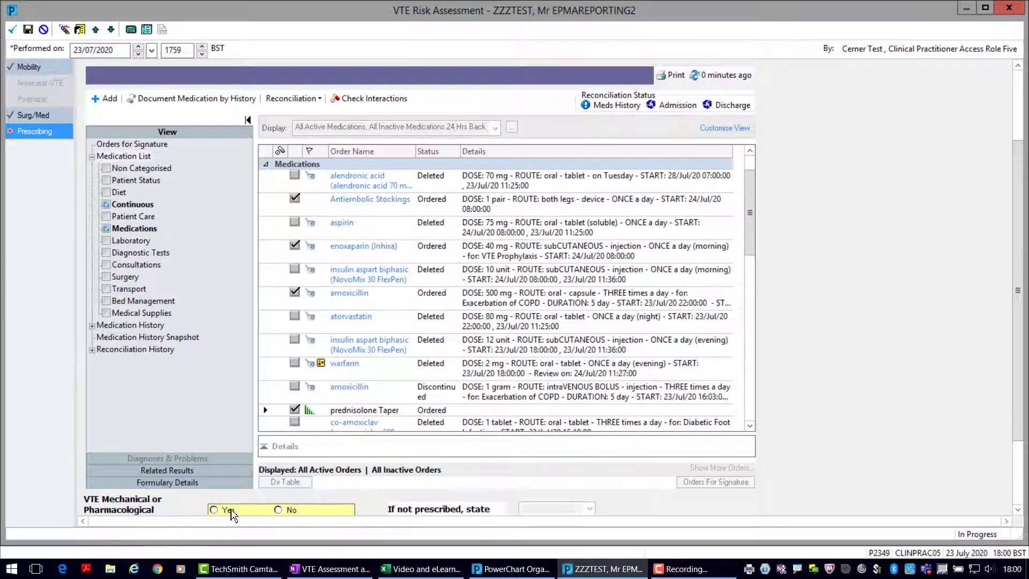
pyautogui.click(228, 511)
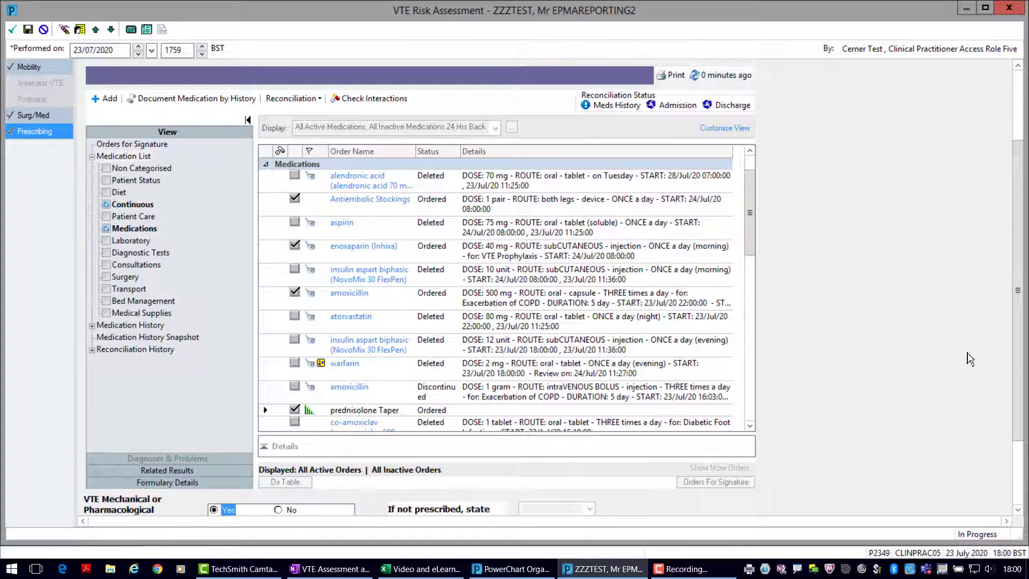
pyautogui.scroll(-2, 1000, 343)
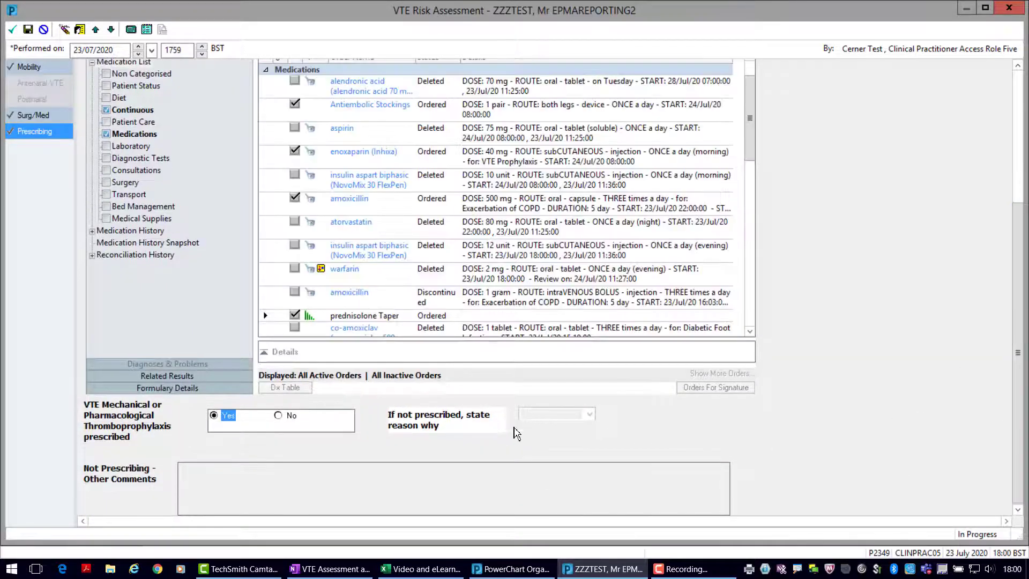
pyautogui.click(12, 29)
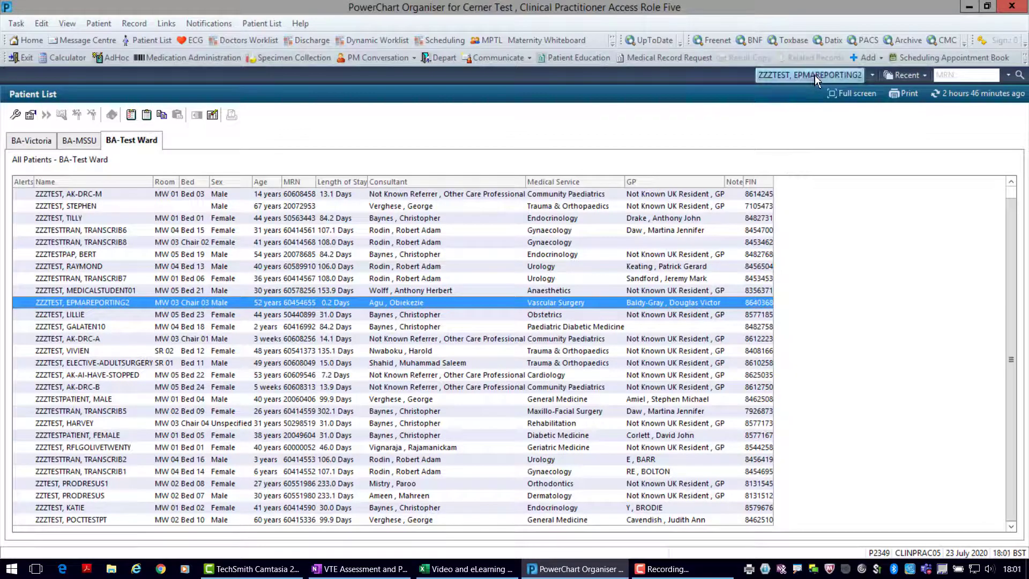
# Reopen the patient's chart and scroll its drug chart summary to the 08:00 enoxaparin dose
pyautogui.click(814, 75)
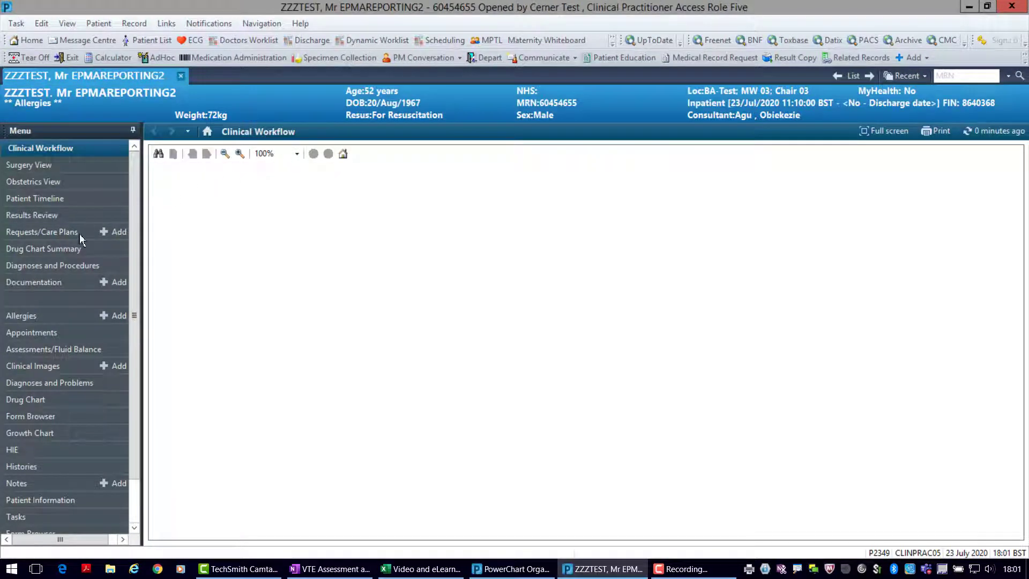
pyautogui.click(78, 247)
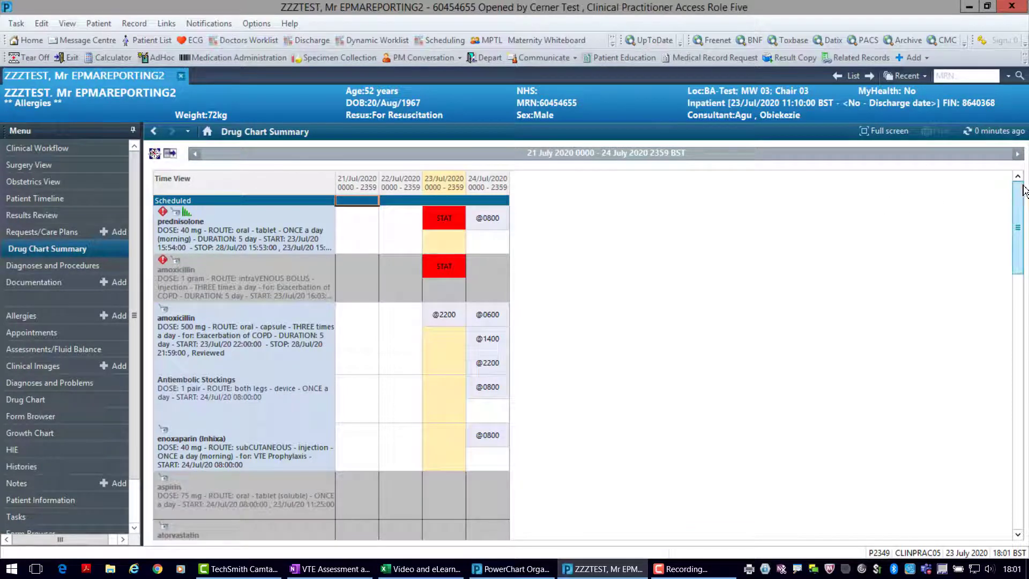
pyautogui.moveTo(1016, 208); pyautogui.dragTo(1016, 258)
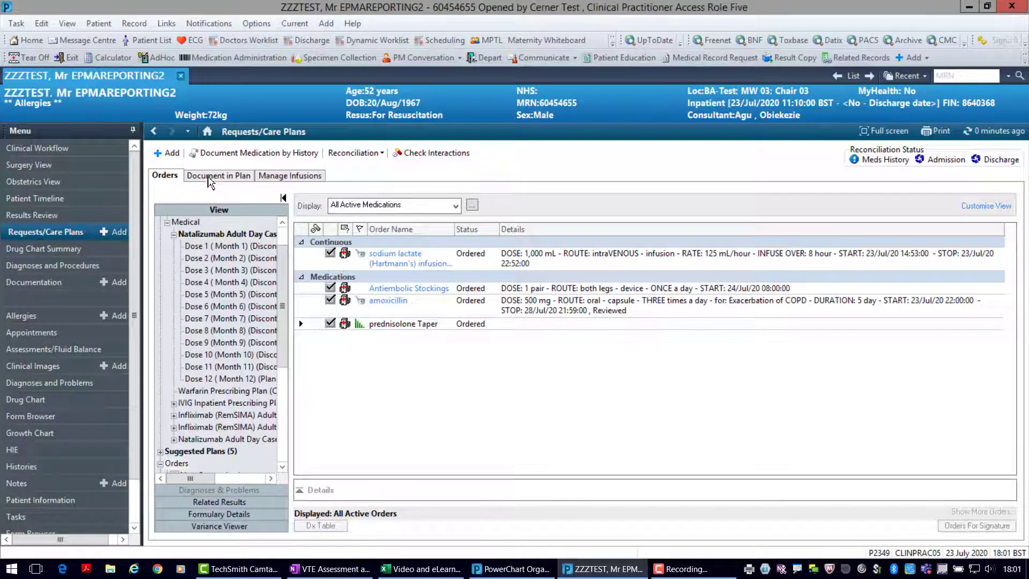
# Add the VTE Treatment (DVT/PE) Tinzaparin order set without stockings, choosing 175 unit/kg for under 100 kg
pyautogui.click(170, 155)
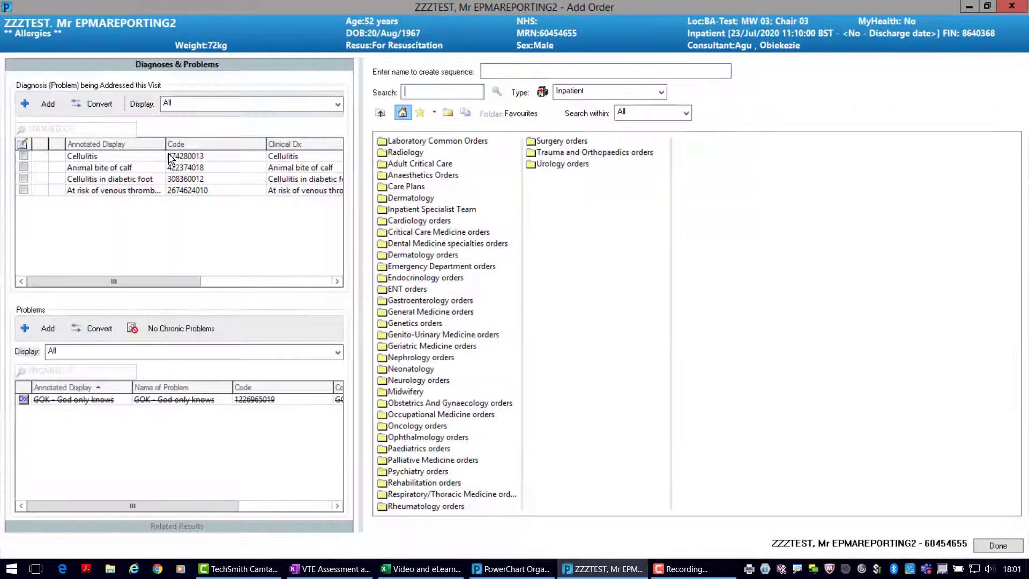
pyautogui.write('vte')
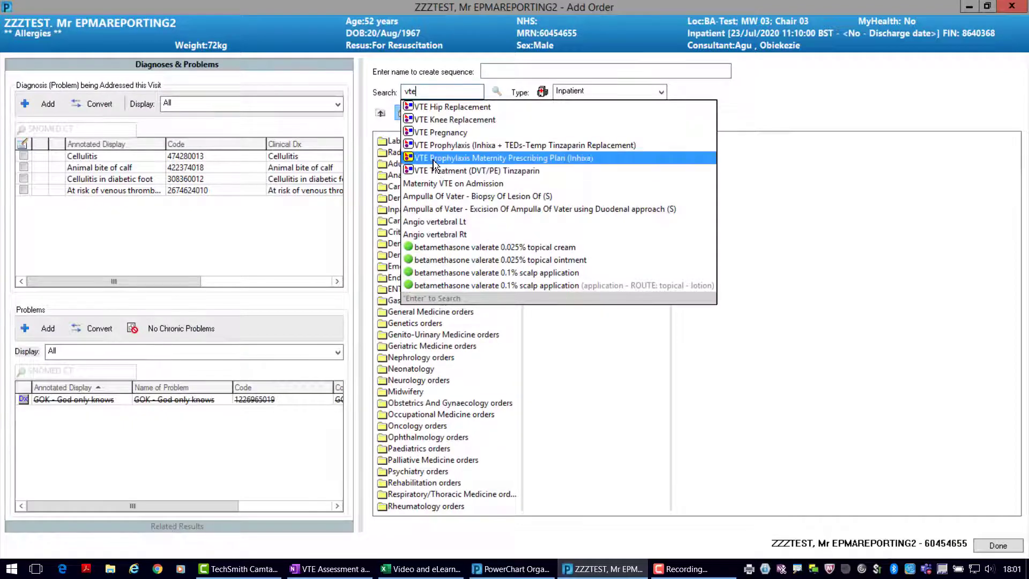
pyautogui.click(437, 171)
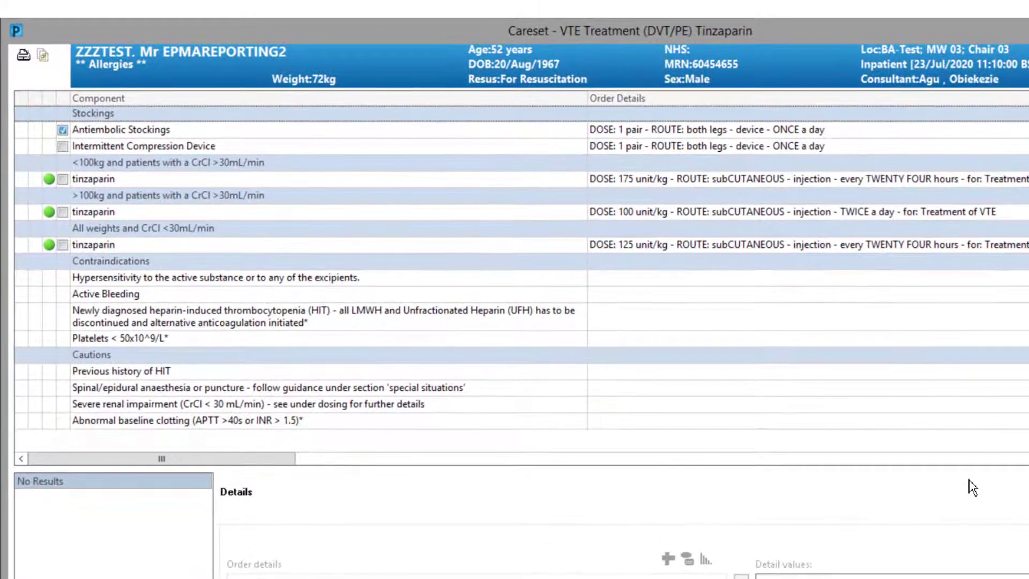
pyautogui.click(64, 130)
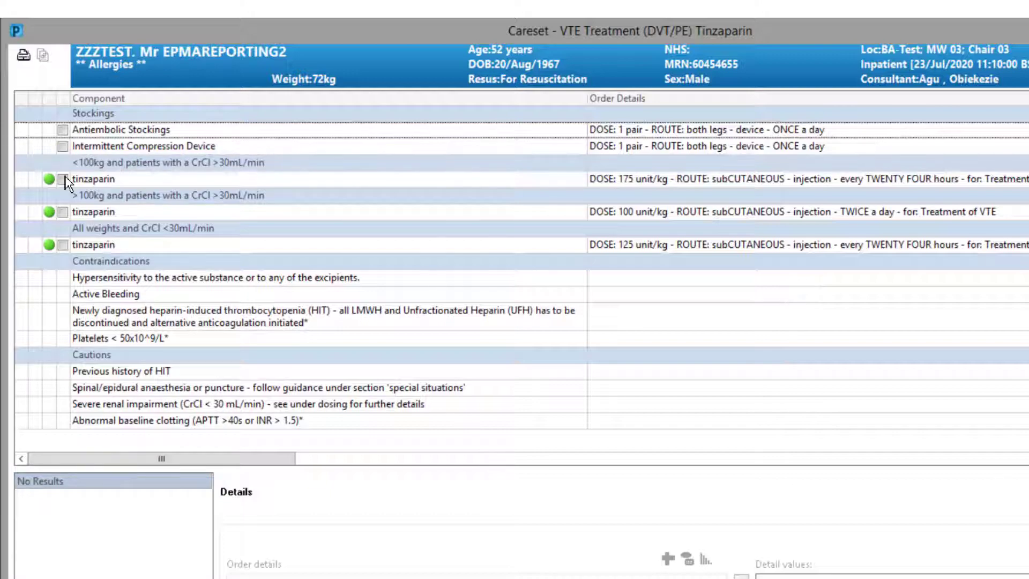
pyautogui.click(63, 179)
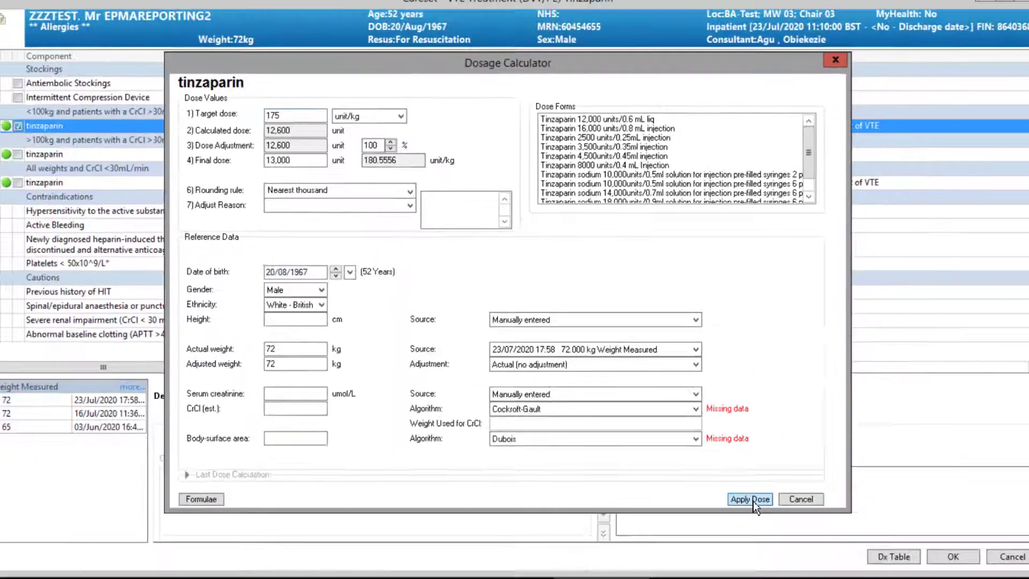
# Apply the 13,000-unit tinzaparin dose with the first dose given now
pyautogui.click(774, 550)
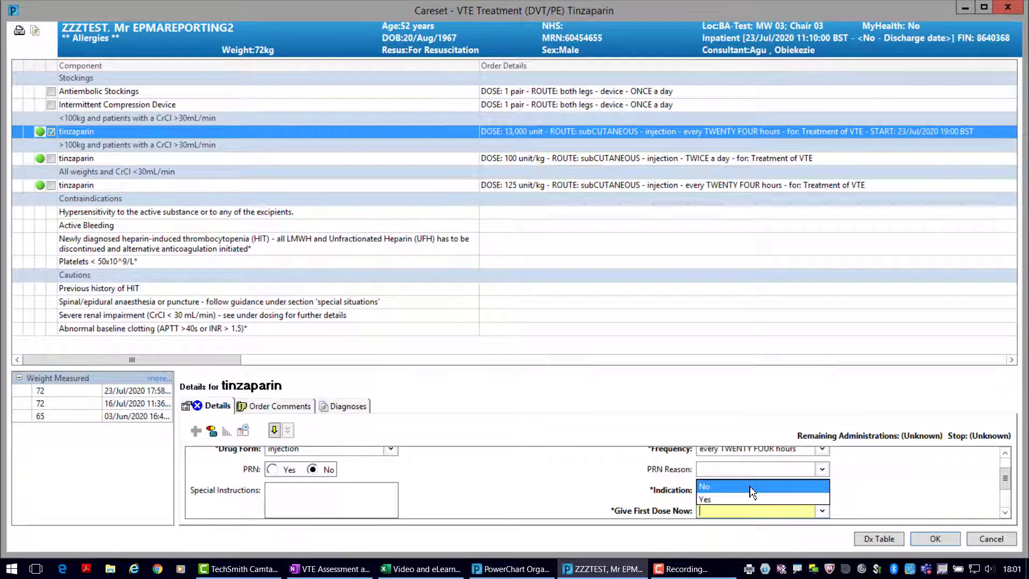
pyautogui.click(752, 499)
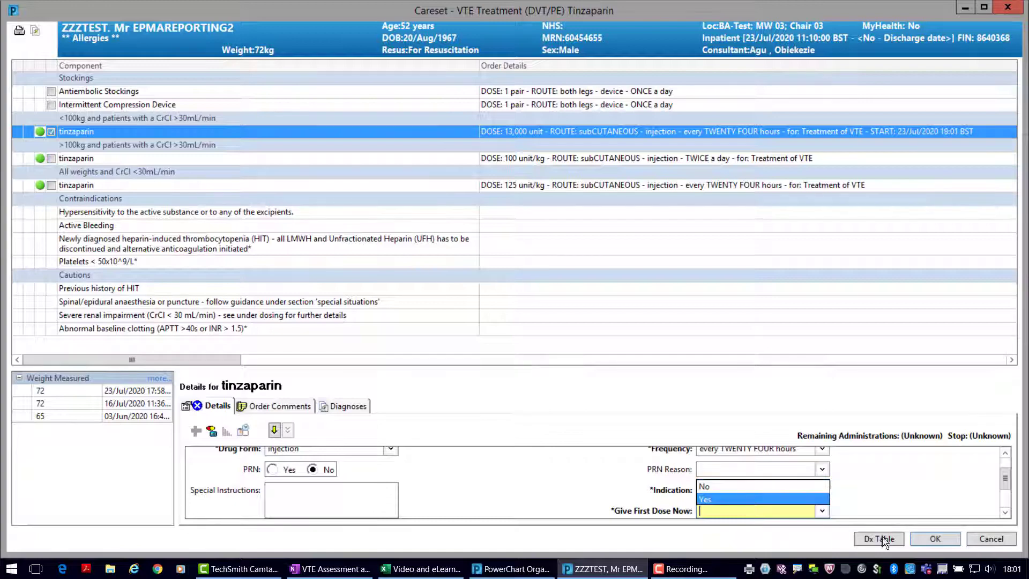
# Sign the tinzaparin order and refresh the drug chart summary to show it
pyautogui.click(933, 542)
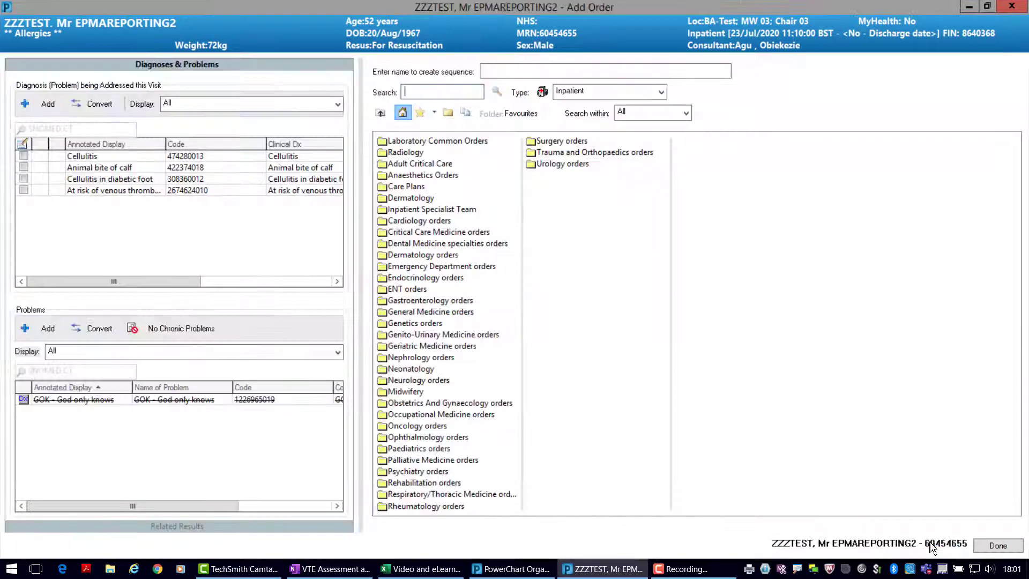
pyautogui.click(1004, 547)
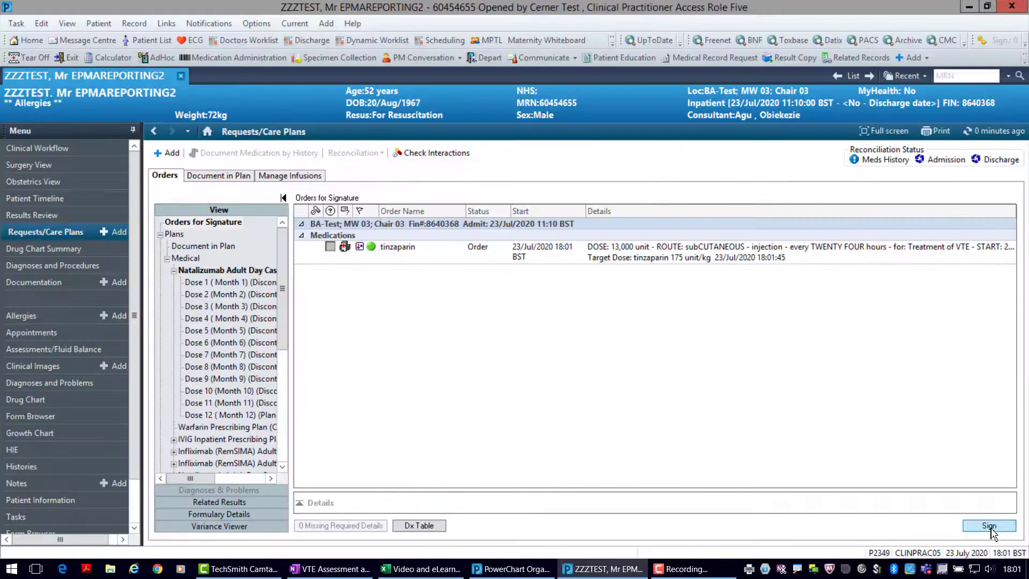
pyautogui.click(988, 525)
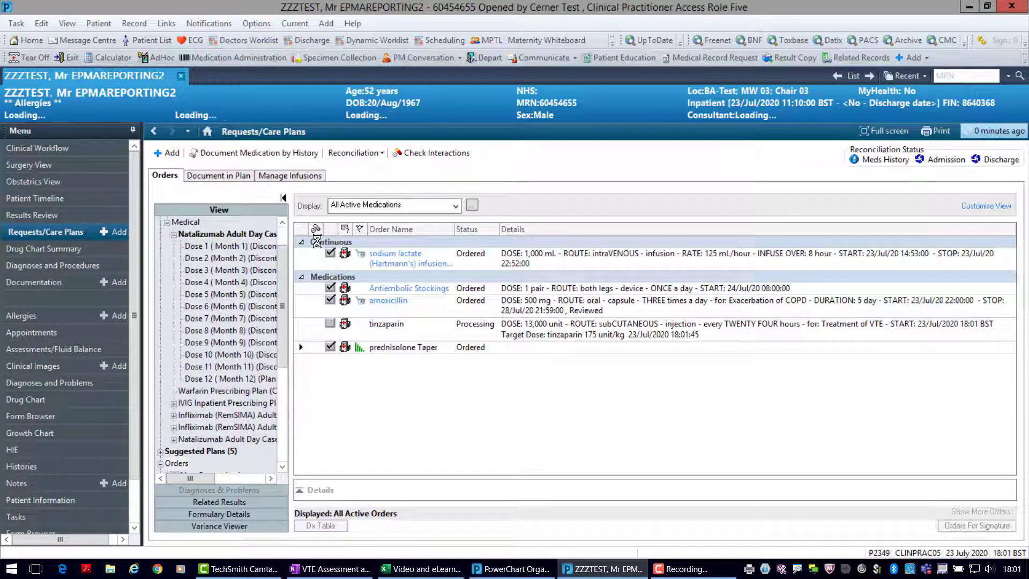
pyautogui.click(86, 249)
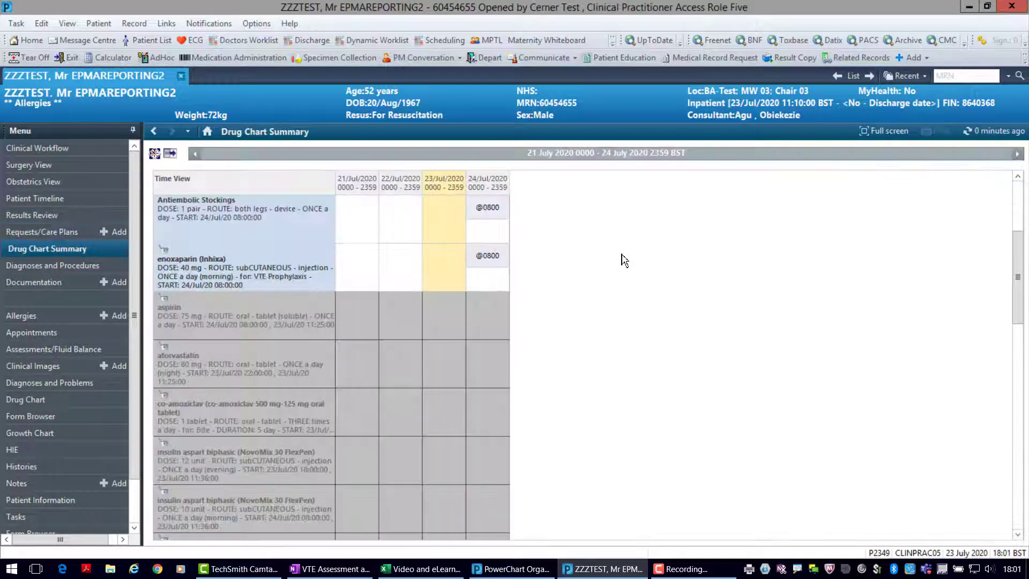
pyautogui.click(1000, 133)
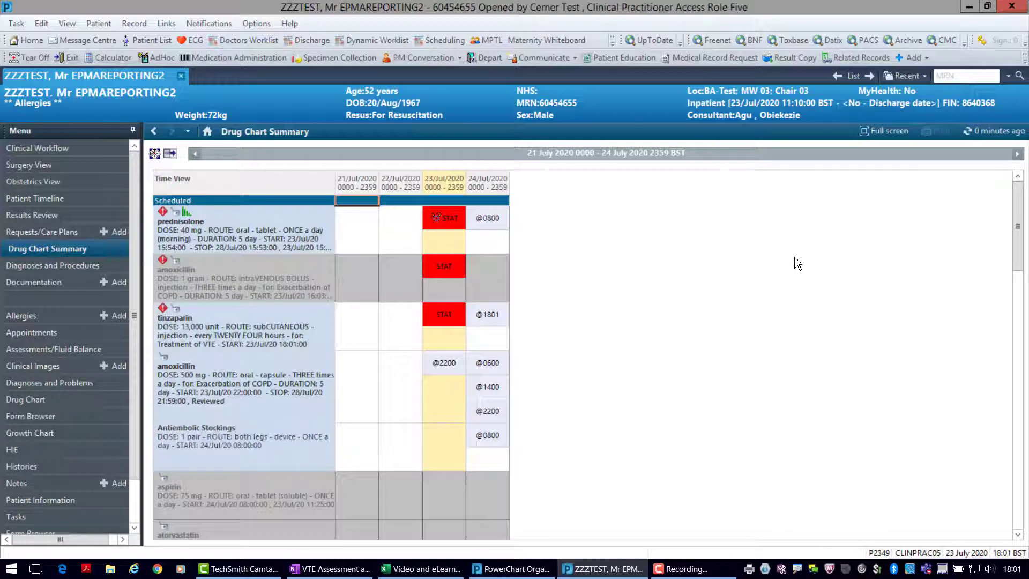